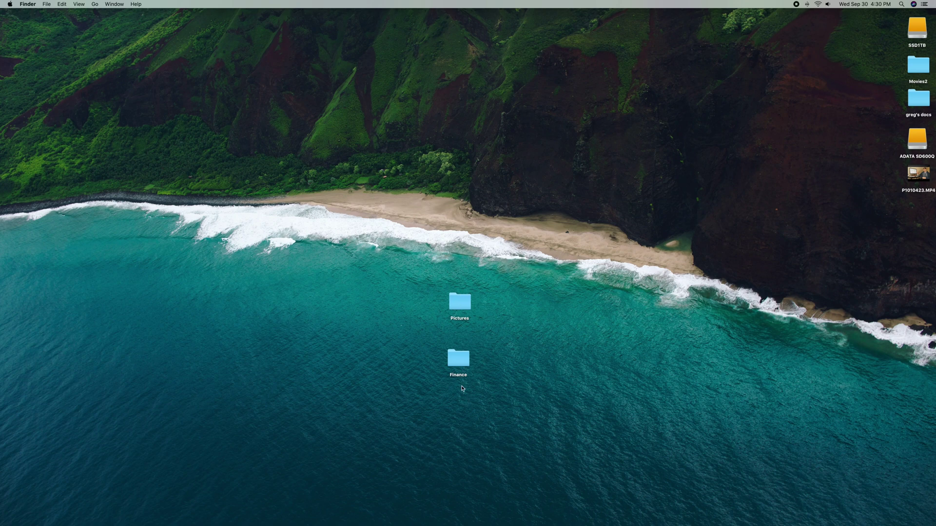
- Briefly open and close the Finance folder, then put the Pictures folder's name into edit mode
double_click(460, 371)
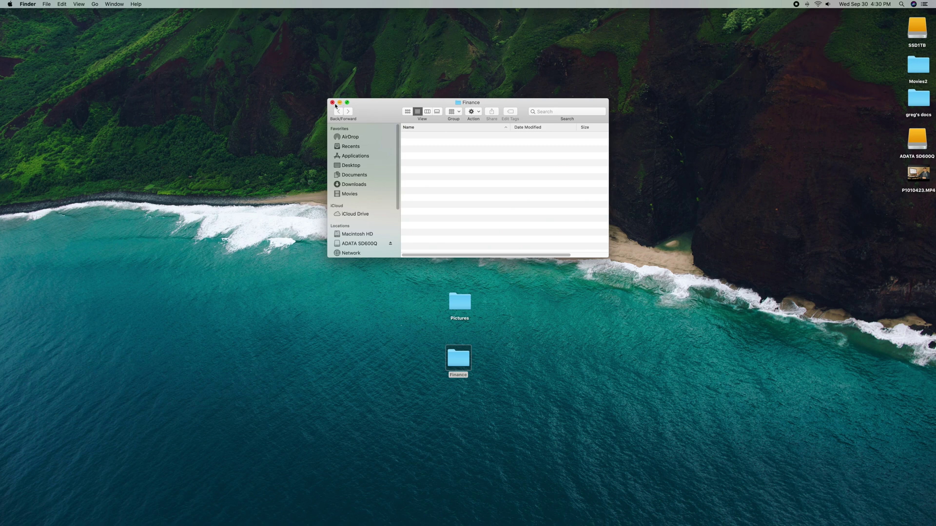
click(332, 103)
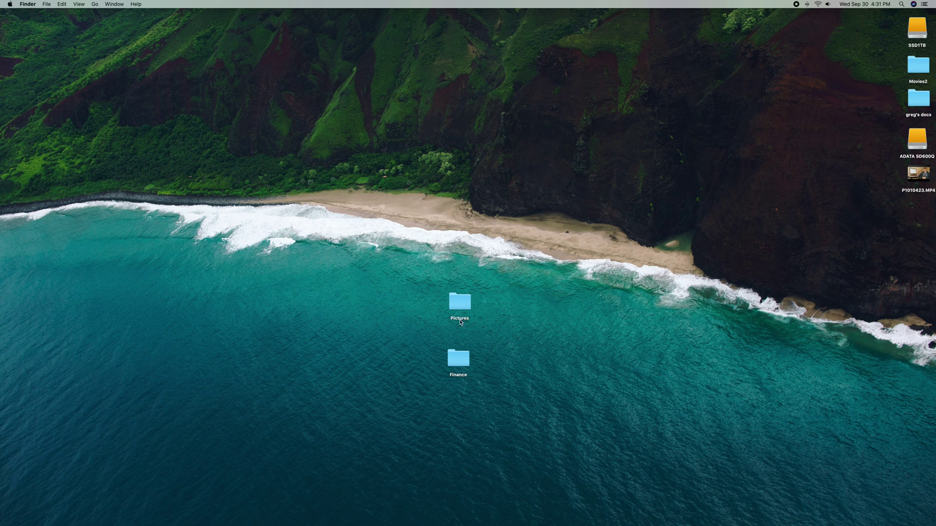
click(461, 322)
click(461, 319)
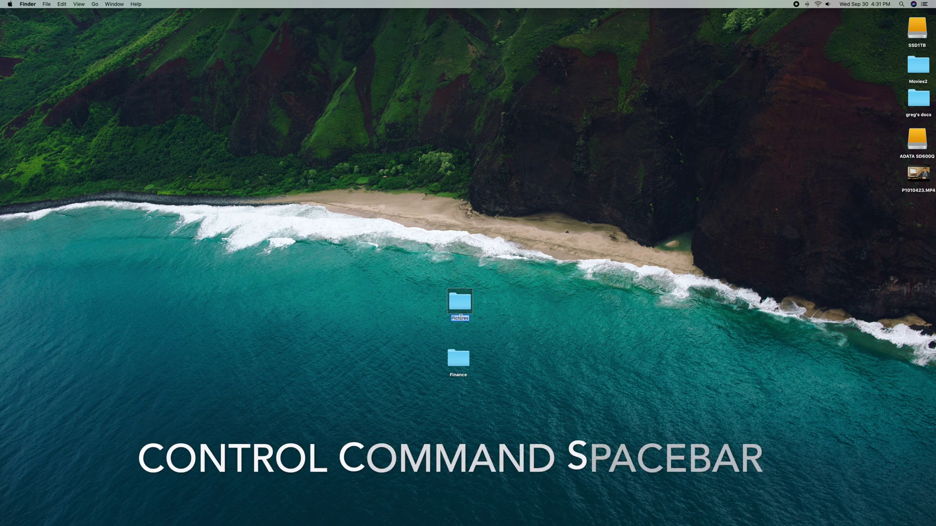
- Name the Pictures folder with a camera emoji followed by 'Pictures', then begin renaming Finance
key(ctrl+super+space)
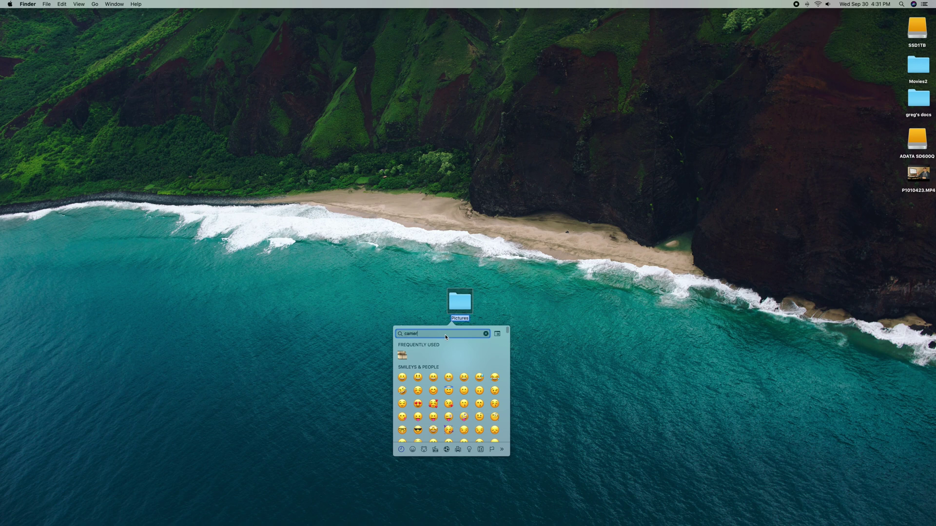
text(a)
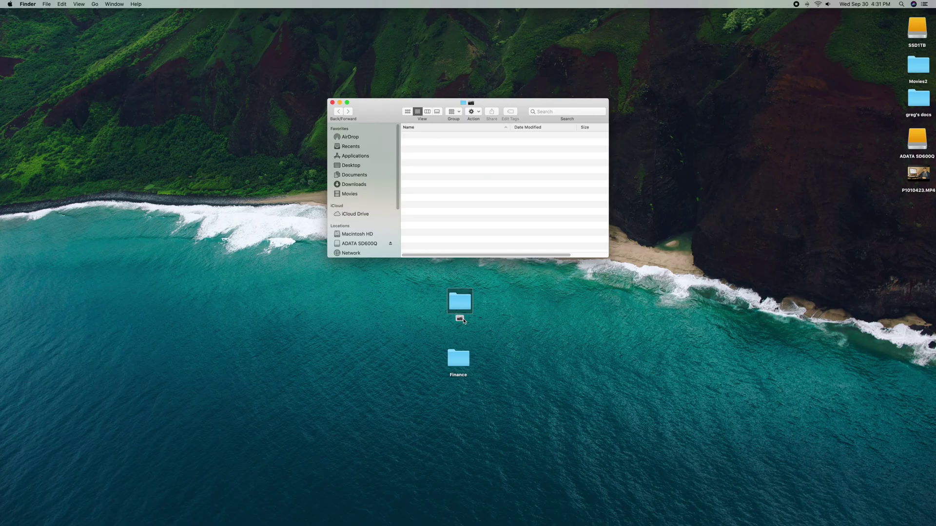
right_click(462, 321)
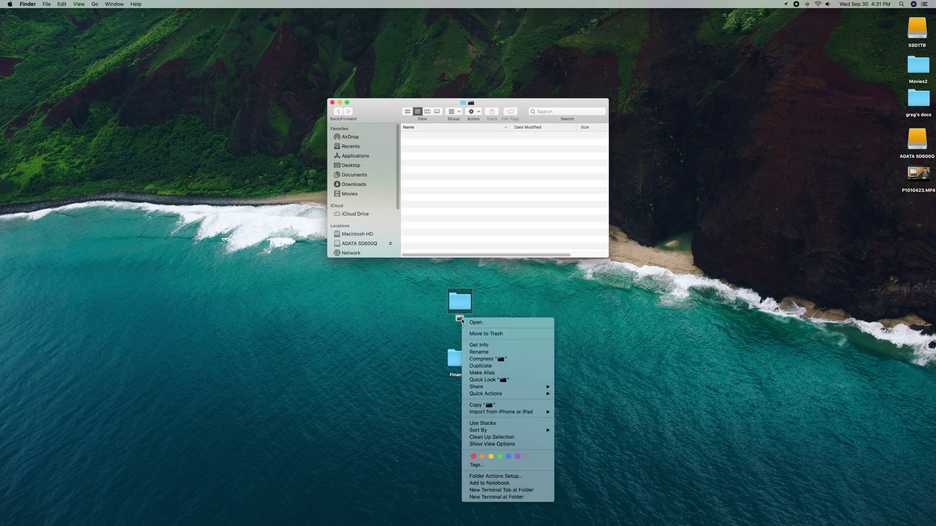
click(473, 349)
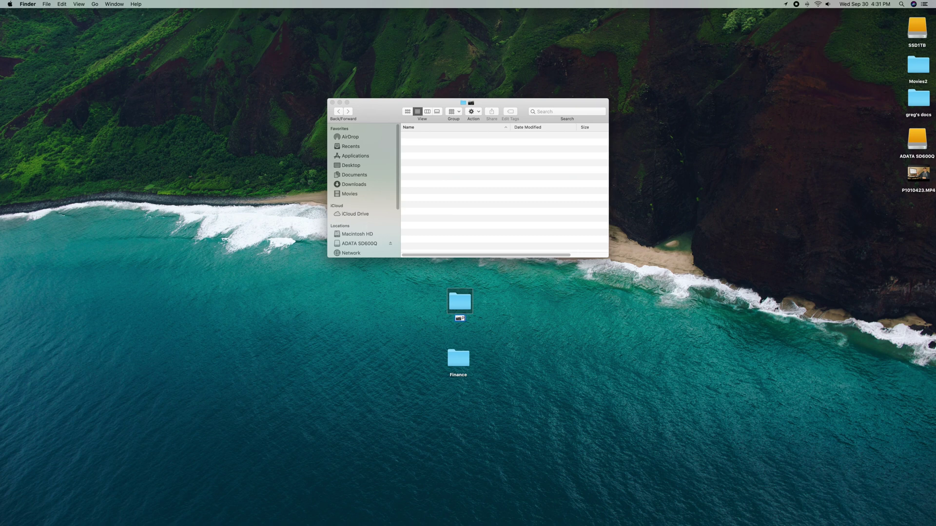
text(Pictures)
key(Return)
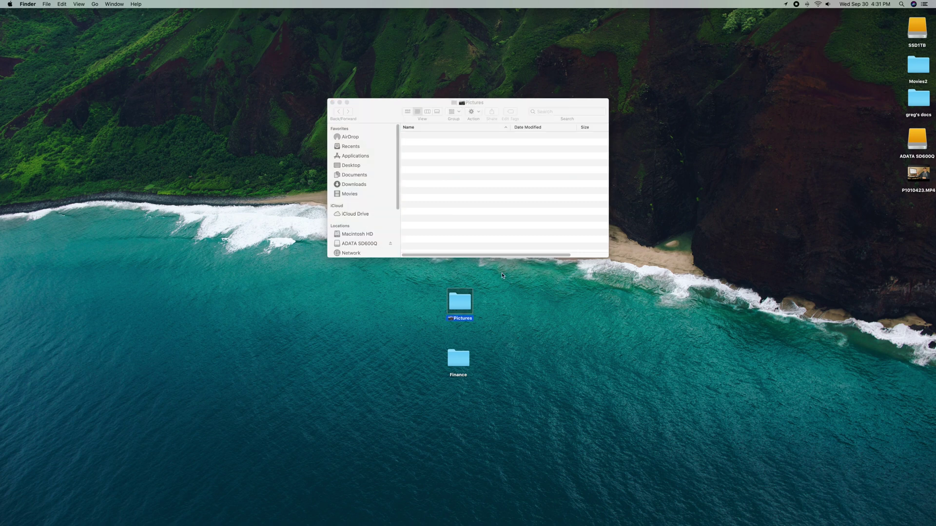
key(super+w)
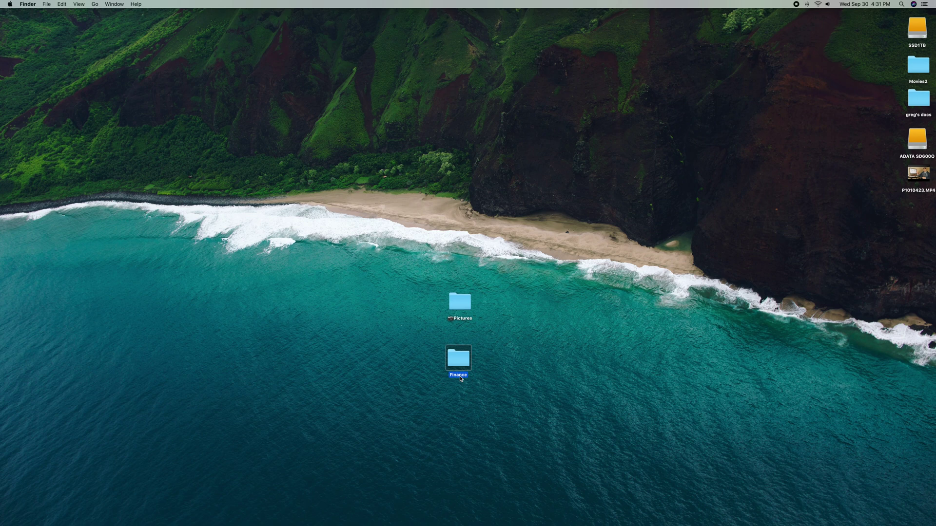
click(461, 377)
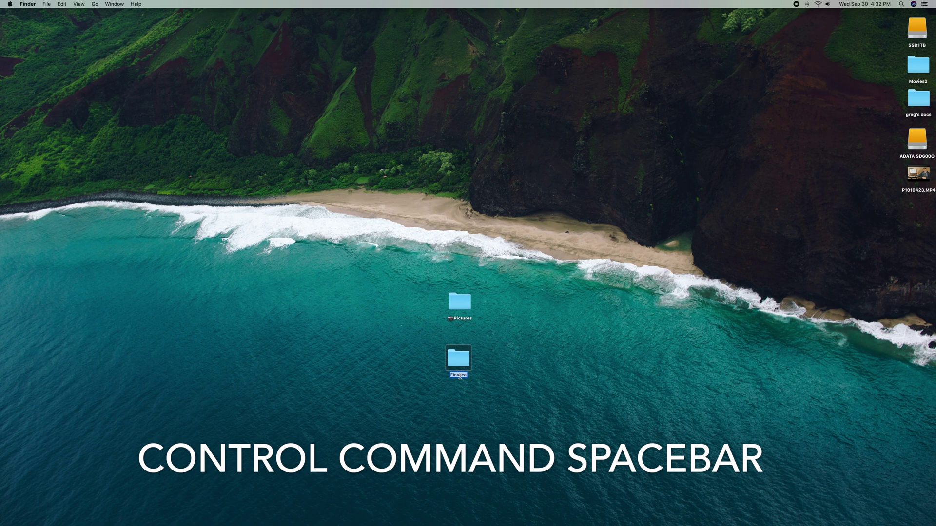
- Rename Finance with the money-bag emoji plus 'Money' and drag it just below Pictures
key(ctrl+super+space)
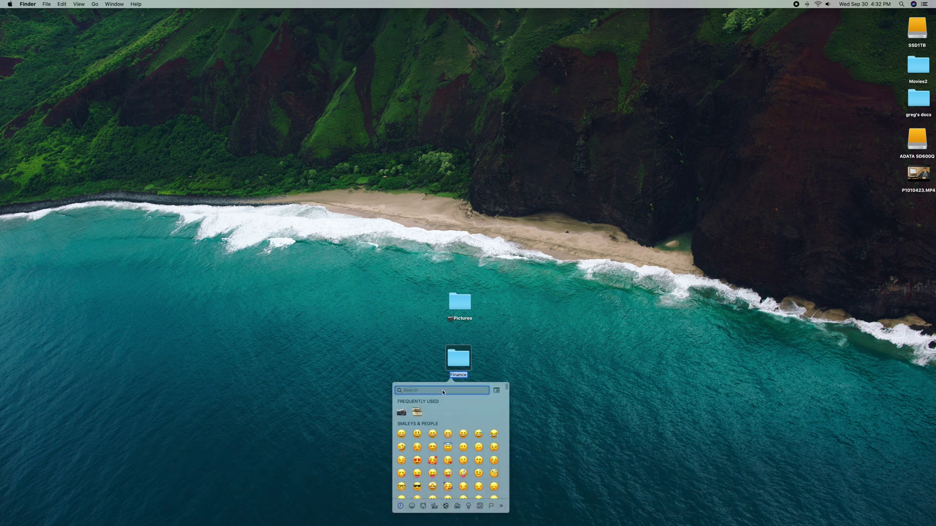
text(money)
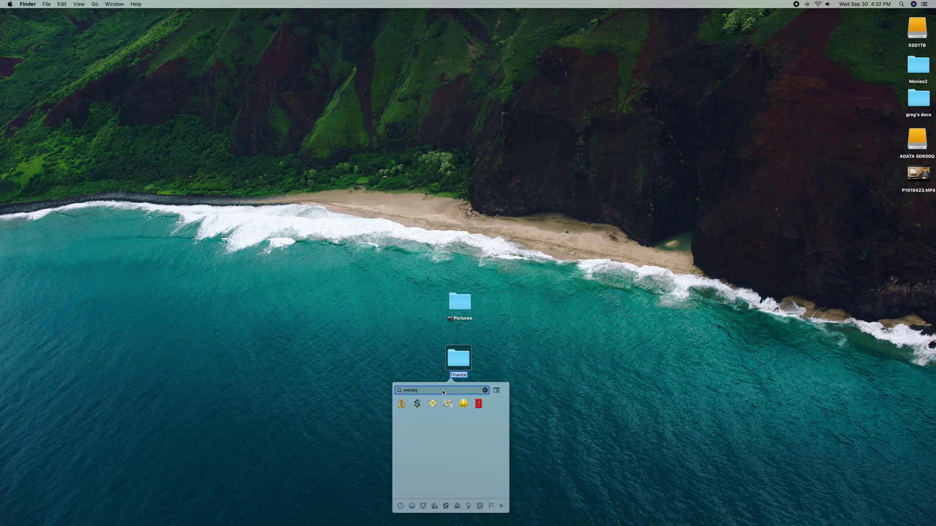
click(401, 404)
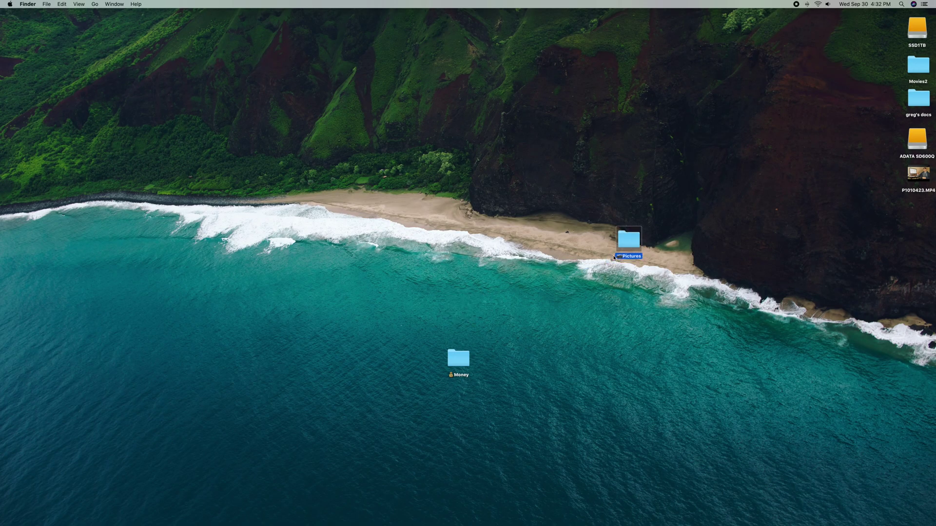
drag(458, 359, 631, 285)
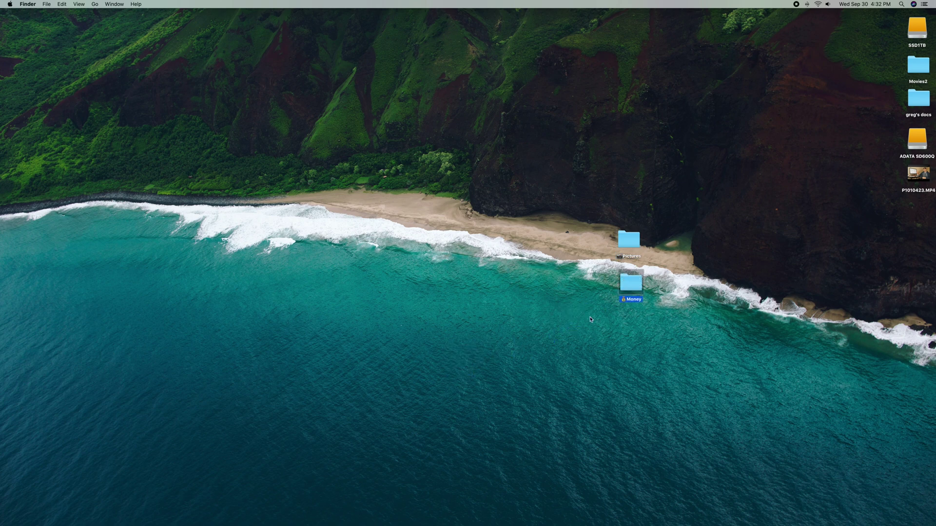
click(577, 357)
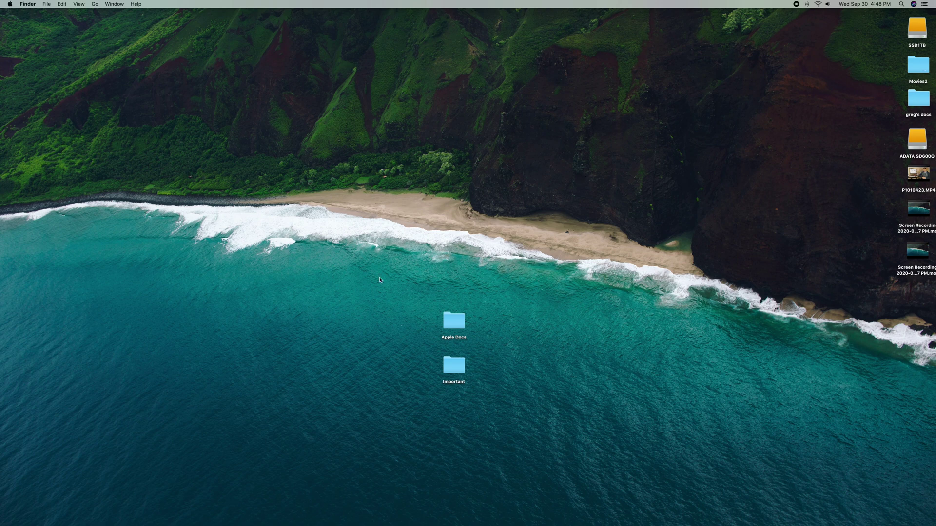
- In Chrome, scroll IconArchive's Papirus Places iconset to the yellow-black striped folder icon, then minimise Chrome
click(205, 512)
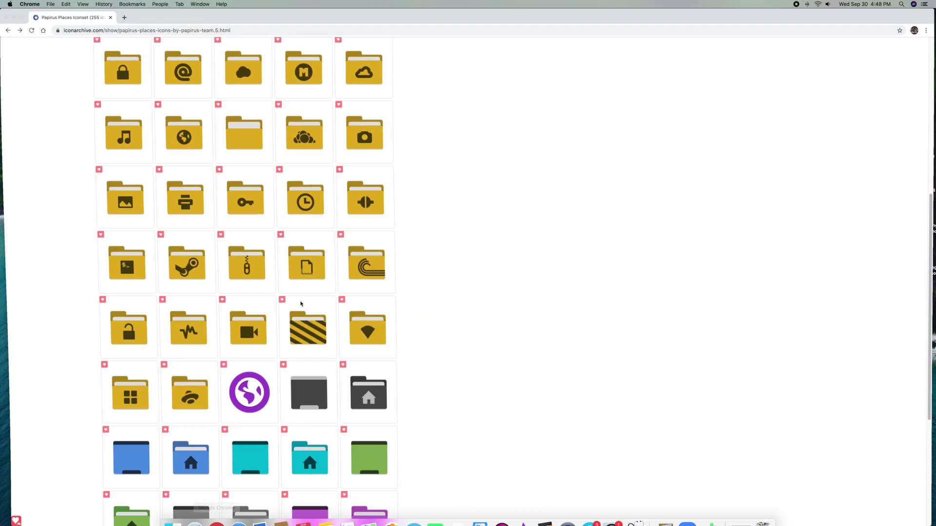
scroll(438, 316, up, 7)
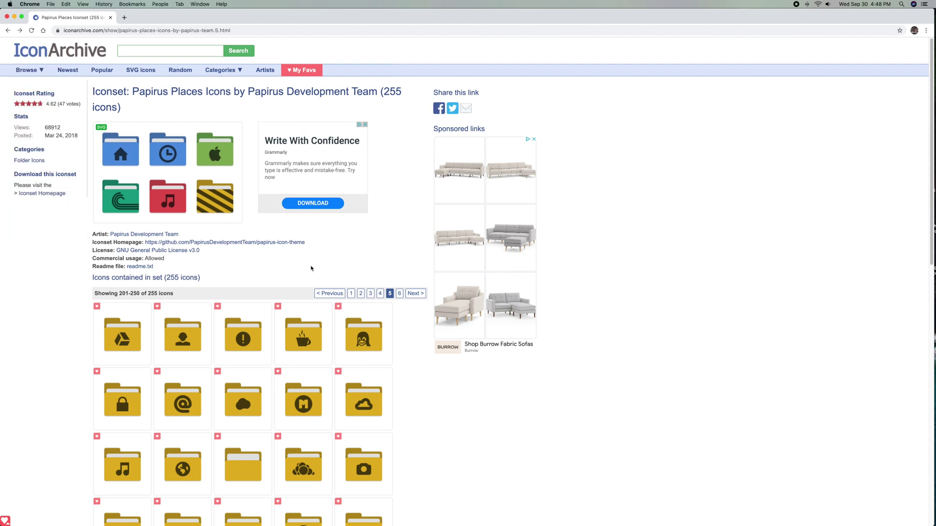
scroll(311, 268, down, 5)
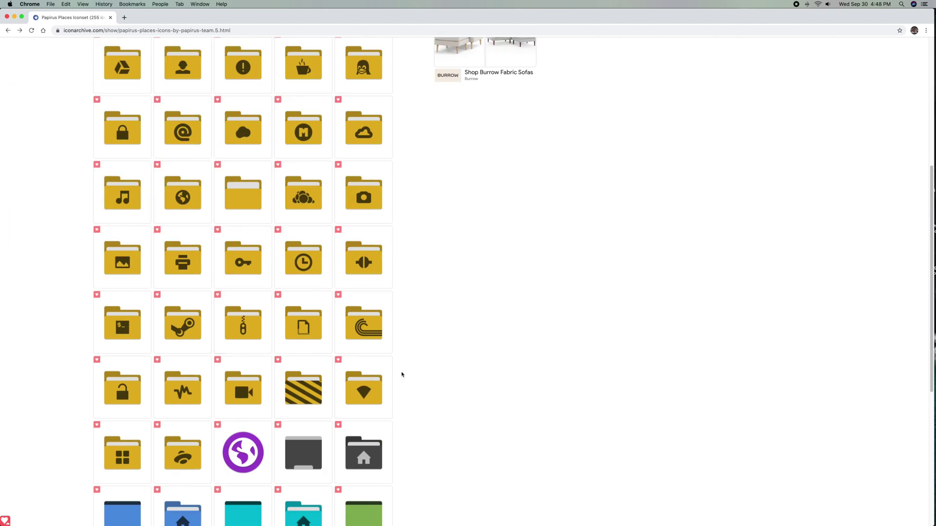
mouse_move(304, 391)
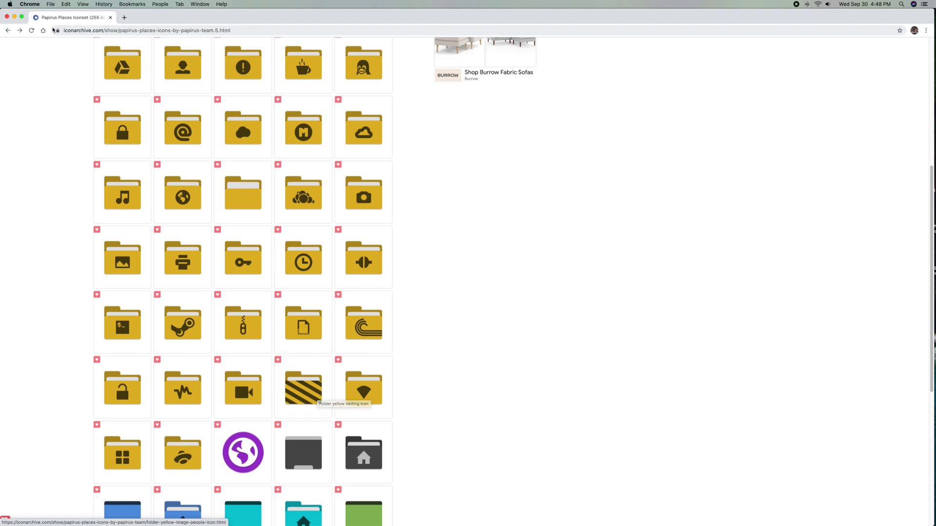
click(15, 17)
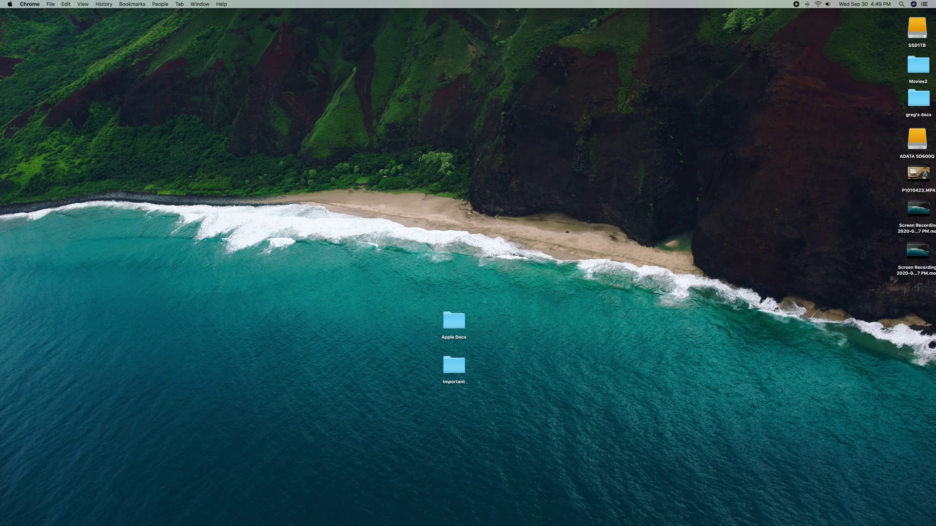
- Open folder-red-apple-icon.png from Downloads in Preview and minimise the Downloads window
click(272, 512)
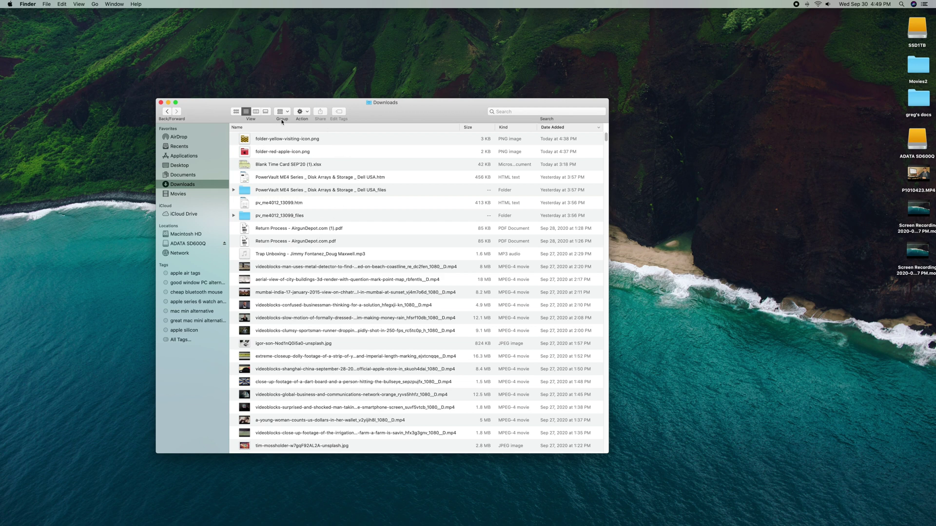
click(274, 154)
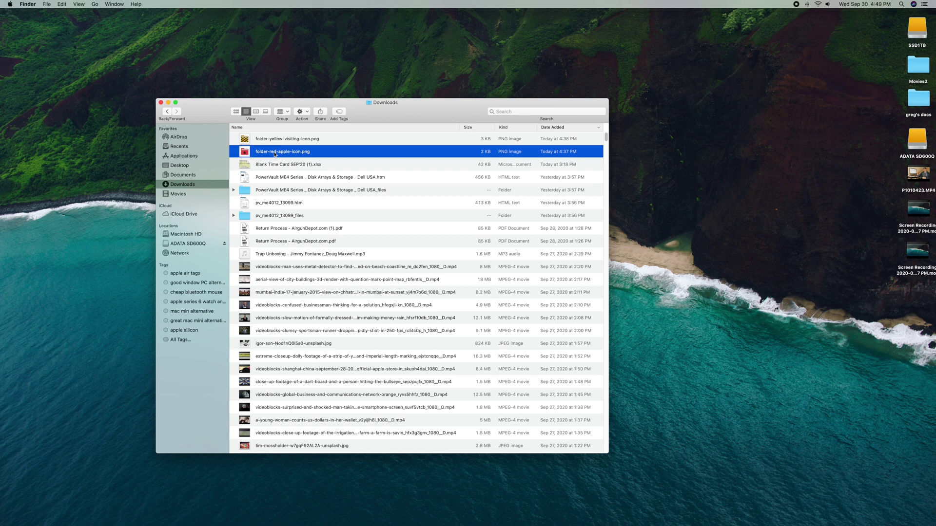
right_click(275, 154)
mouse_move(295, 164)
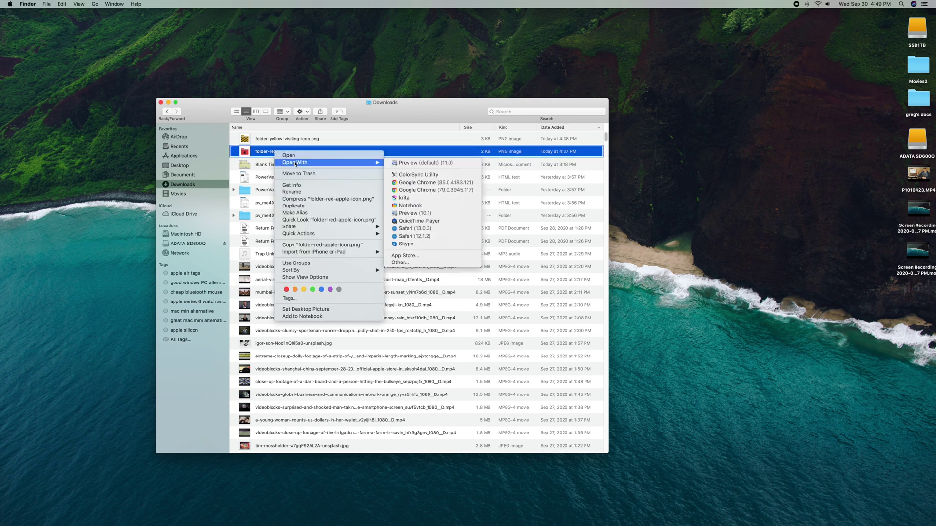
click(402, 163)
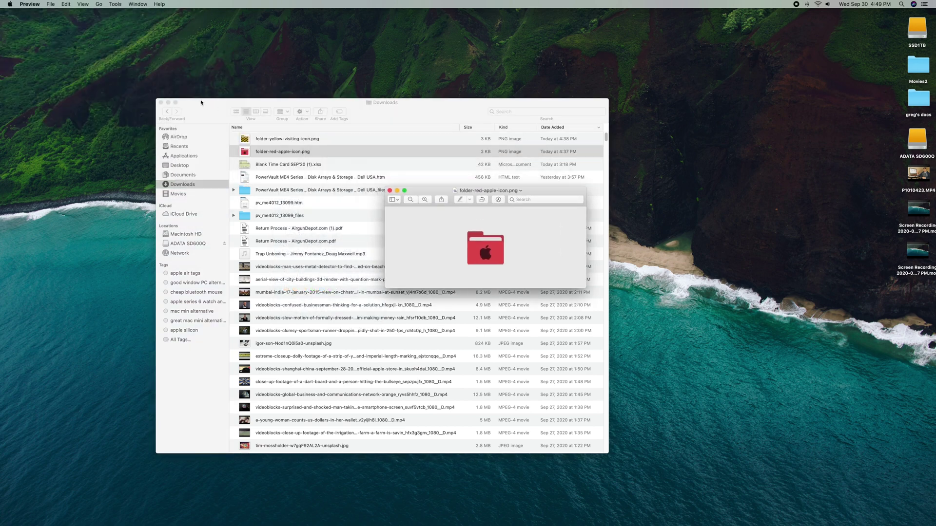
click(169, 103)
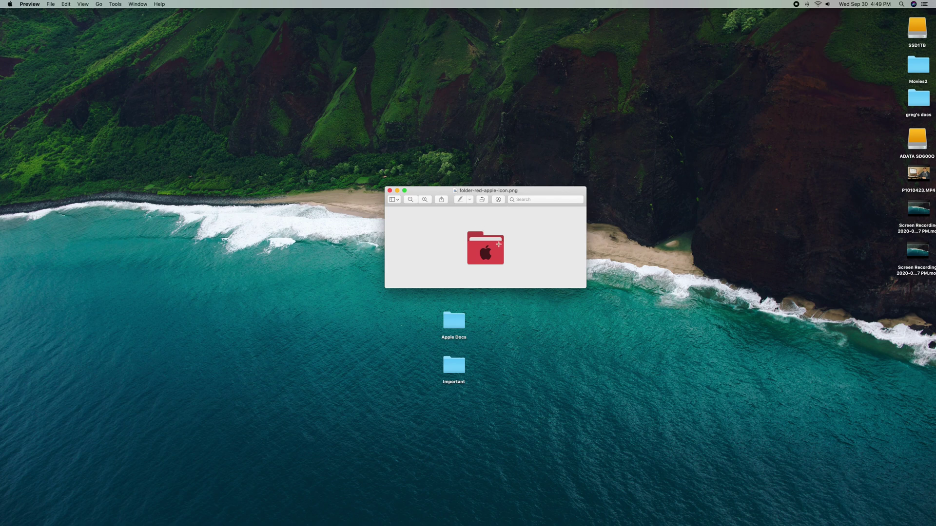
- Select the whole red Apple image in Preview, move its window aside, and select Apple Docs
key(super+a)
drag(537, 191, 721, 159)
click(453, 322)
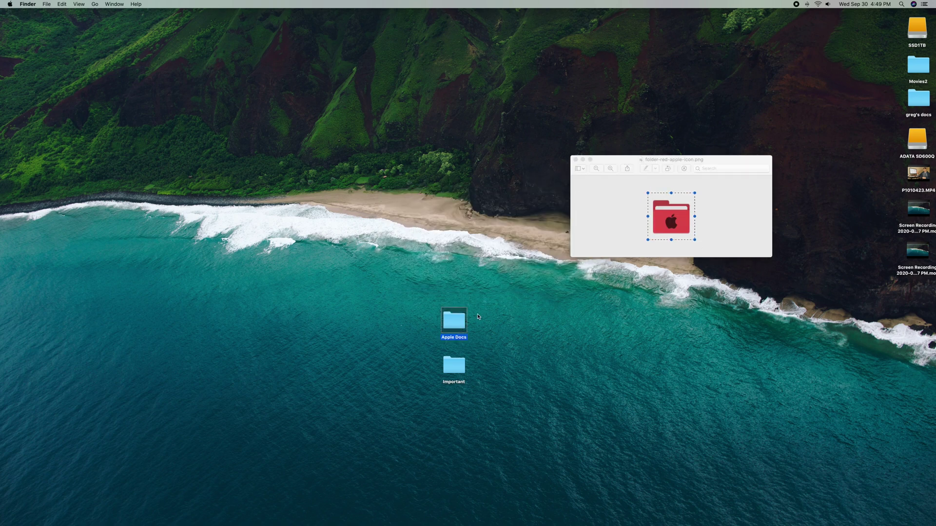
- Paste the red Apple image as the Apple Docs icon in its Get Info panel, then close it
right_click(453, 322)
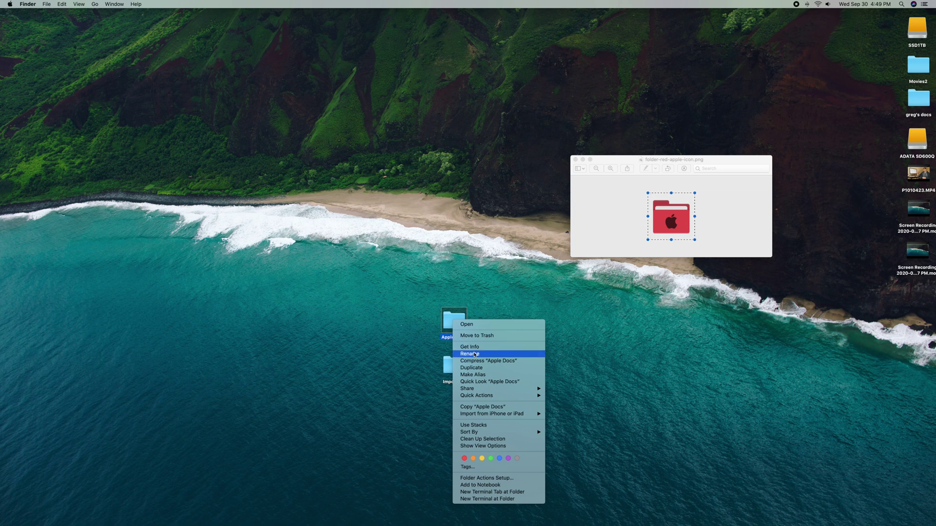
click(493, 348)
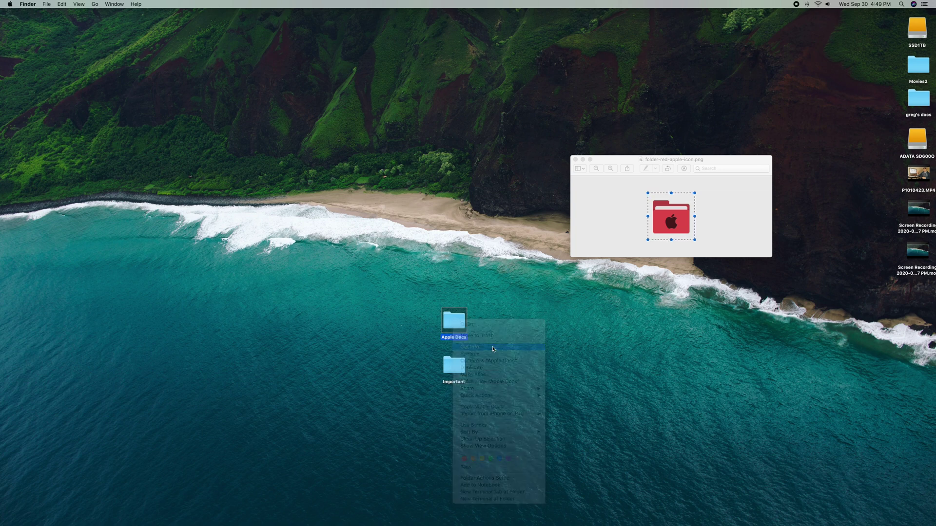
drag(81, 20, 403, 142)
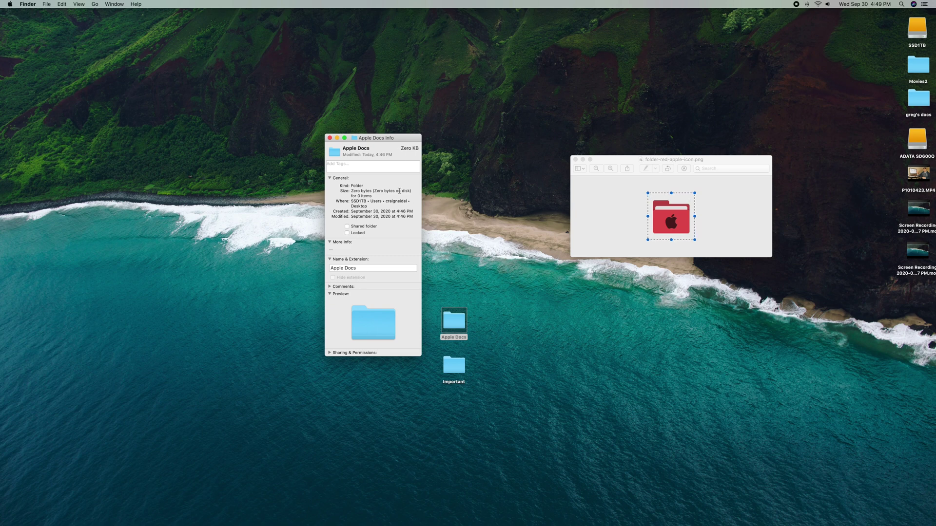
click(338, 156)
key(super+v)
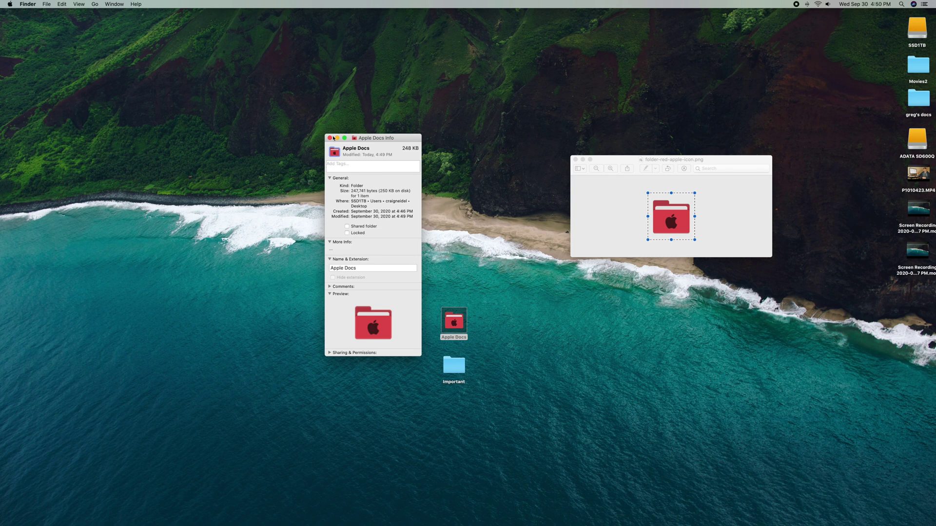
drag(337, 145, 309, 143)
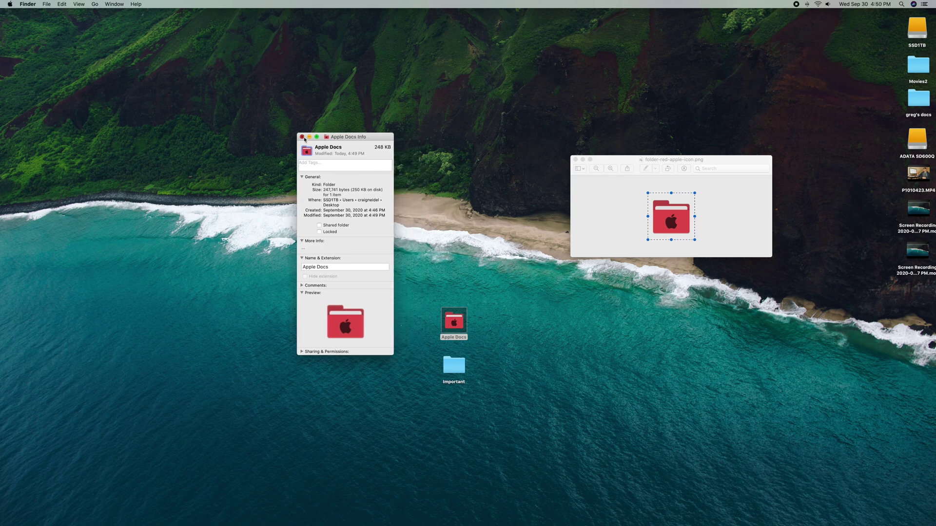
click(302, 137)
- Move Apple Docs to the right-edge desktop column and close the red Apple image
click(439, 335)
drag(360, 218, 915, 298)
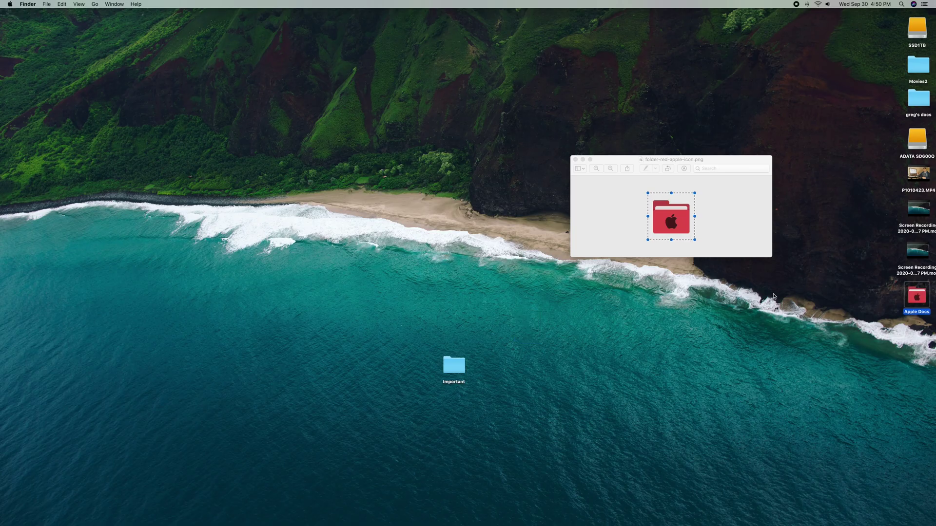
click(576, 159)
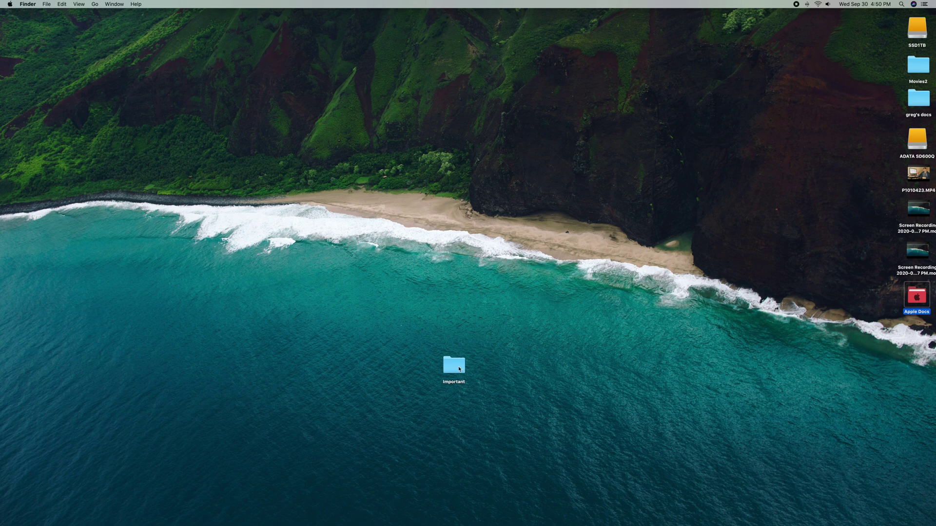
- Move Important higher, open folder-yellow-visiting-icon.png from Downloads in Preview, and close Downloads
drag(467, 369, 467, 316)
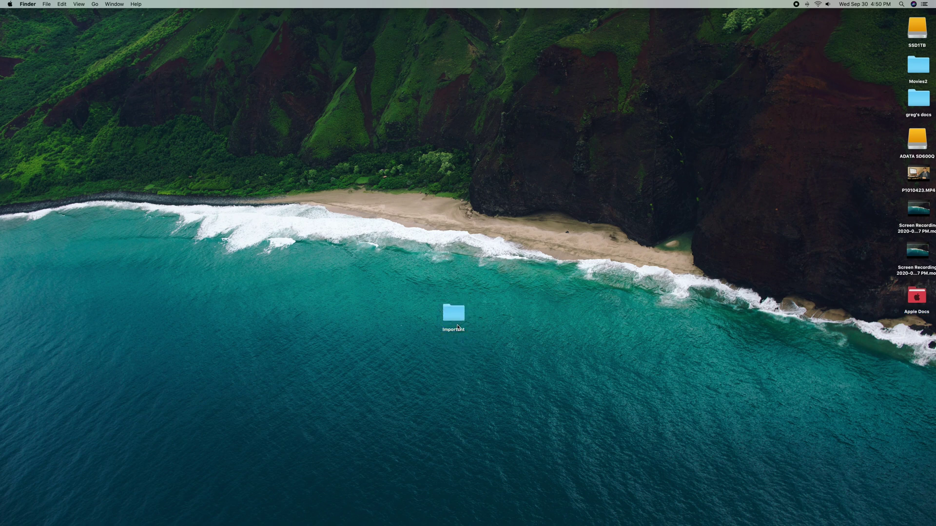
mouse_move(288, 525)
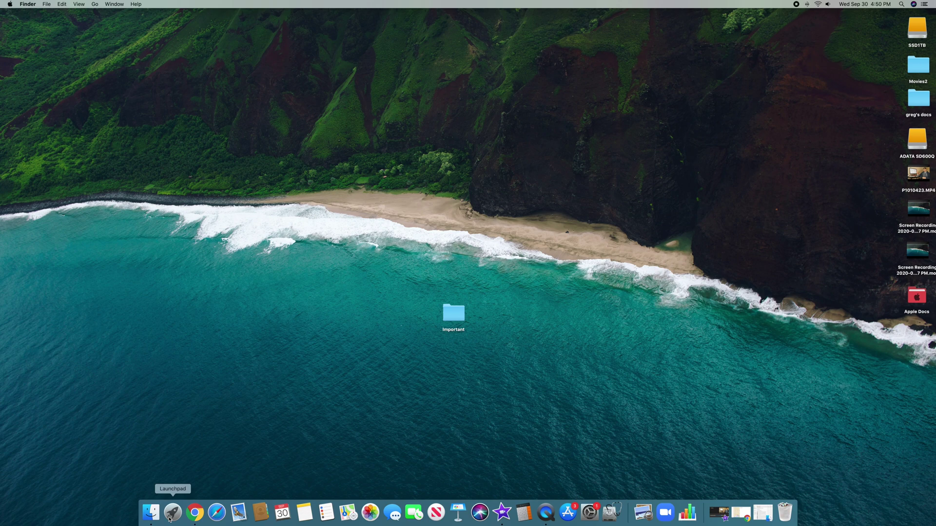
click(163, 515)
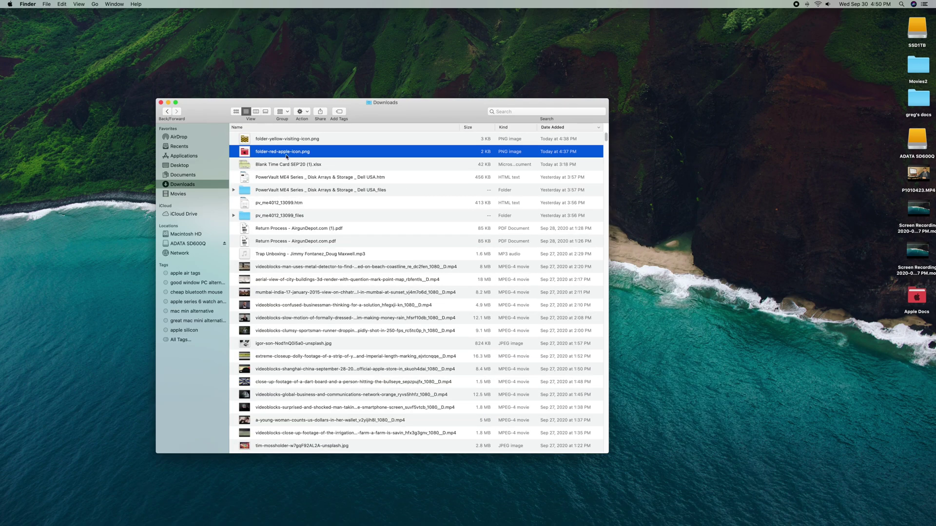
click(288, 141)
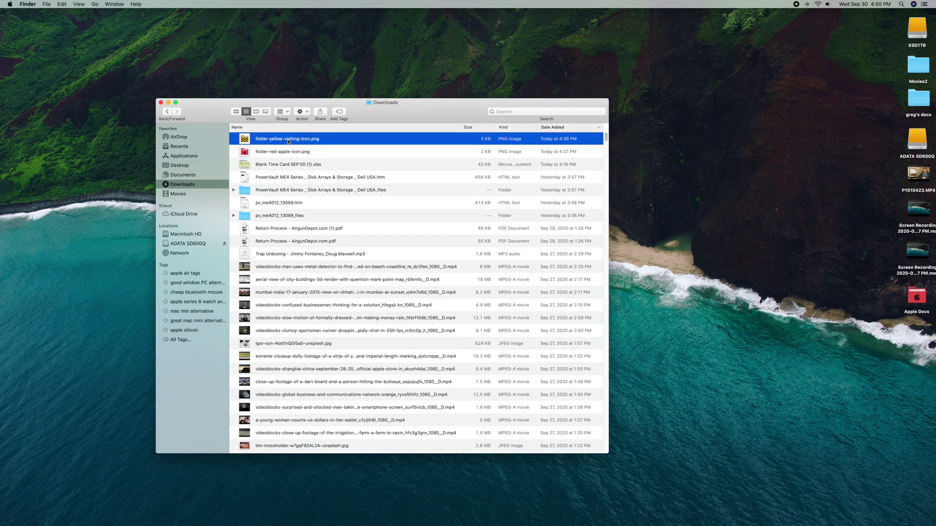
right_click(288, 142)
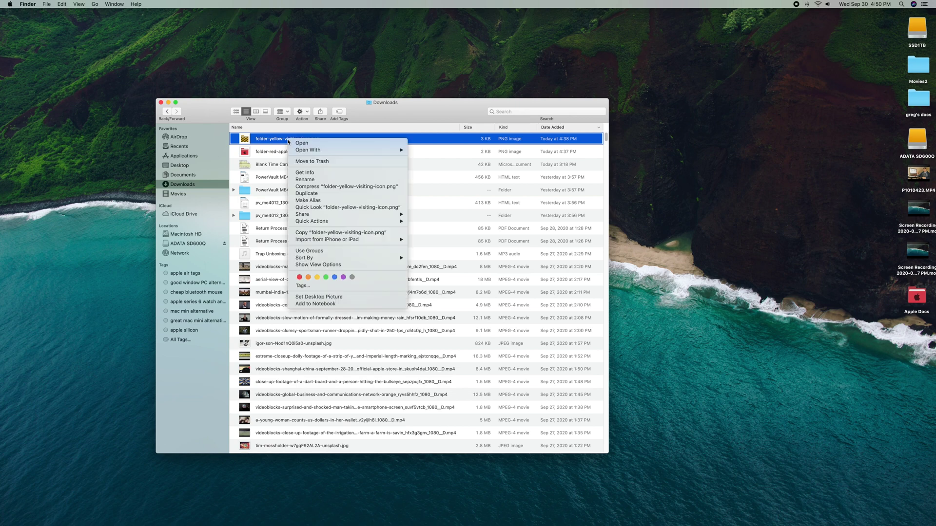
mouse_move(307, 150)
click(422, 151)
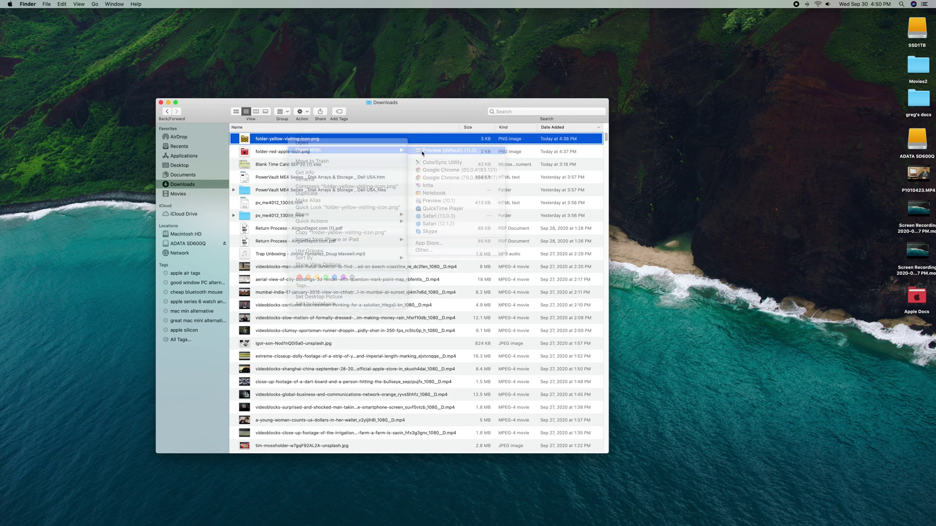
drag(241, 106, 246, 127)
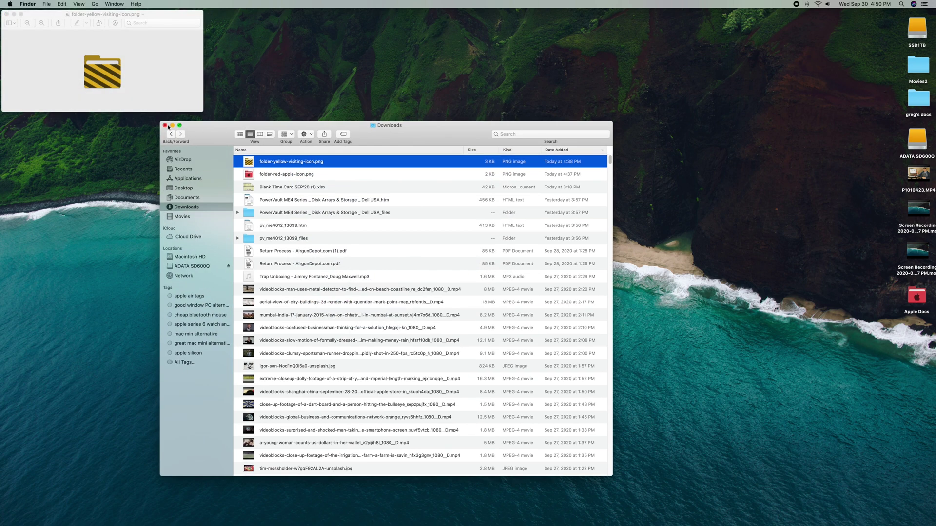
click(165, 126)
- Centre the striped image window, select and copy the whole image, then select Important
drag(151, 16, 349, 268)
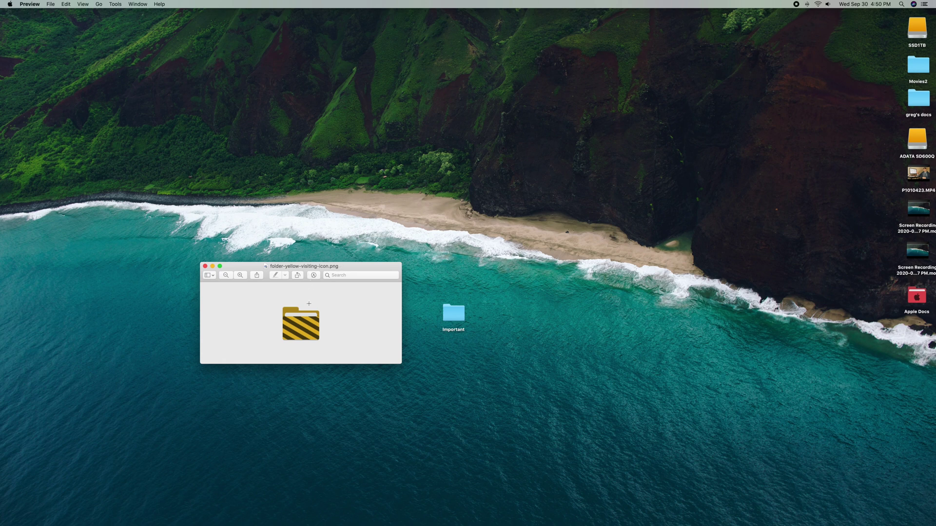
key(super+a)
key(super+c)
click(452, 311)
- Paste the striped image as the Important folder's icon via Get Info, then close Preview and Info
right_click(453, 311)
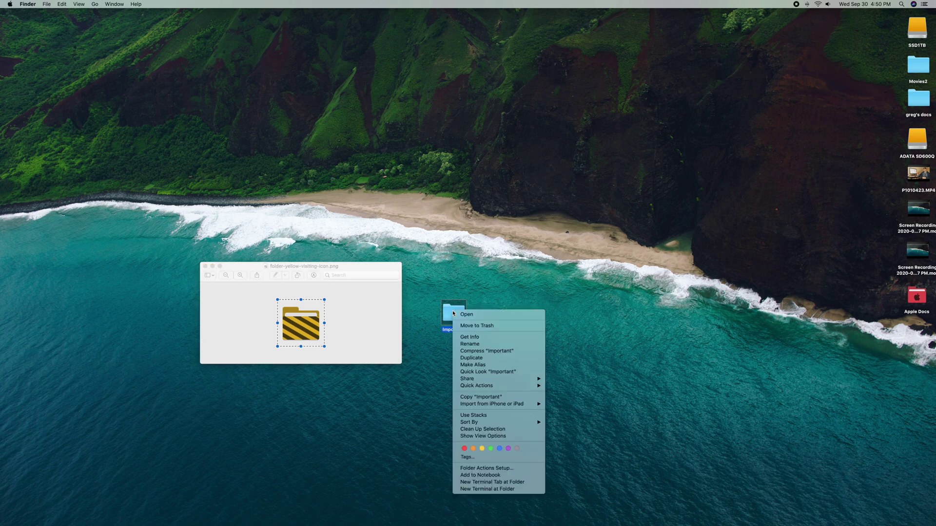
click(463, 337)
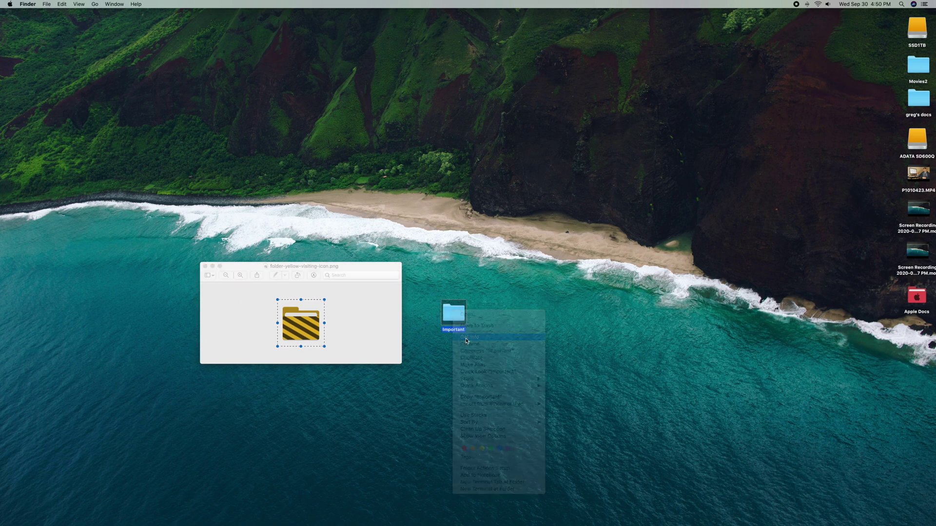
drag(29, 36, 515, 145)
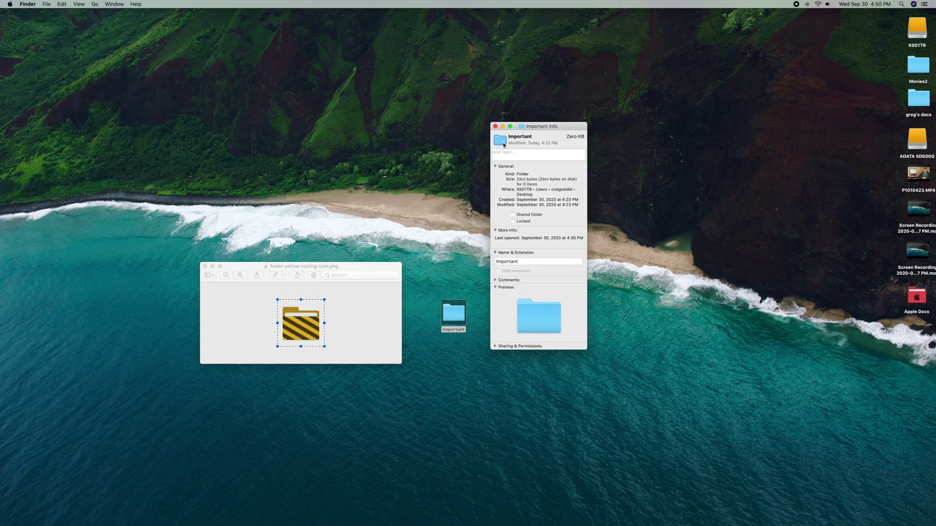
click(503, 145)
key(super+v)
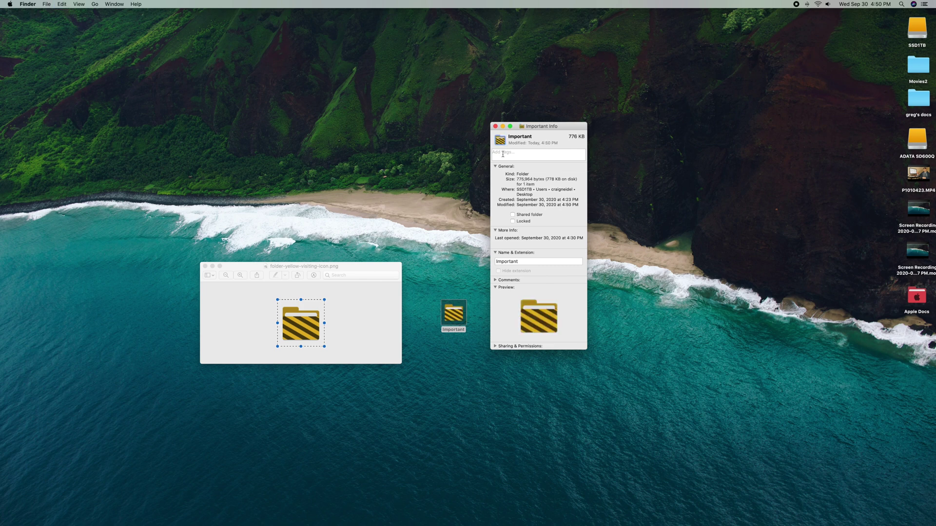
key(super+alt+h)
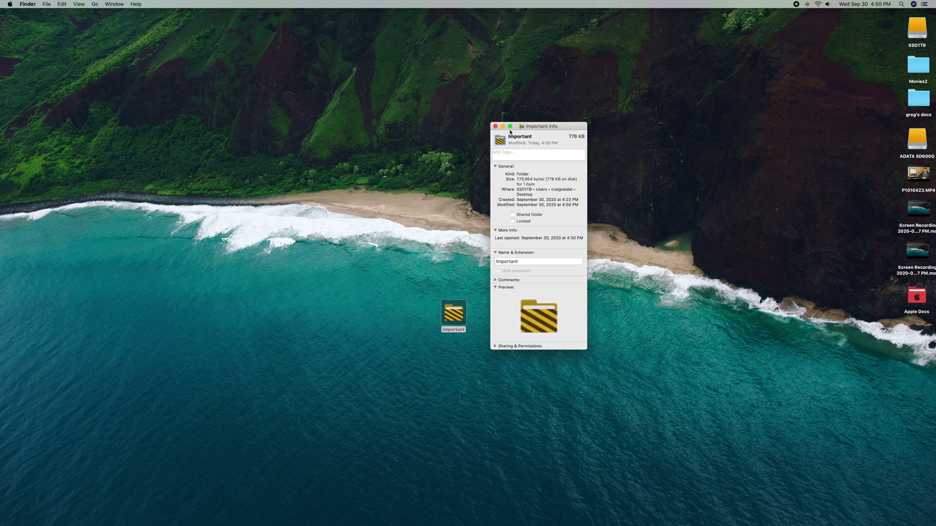
click(496, 127)
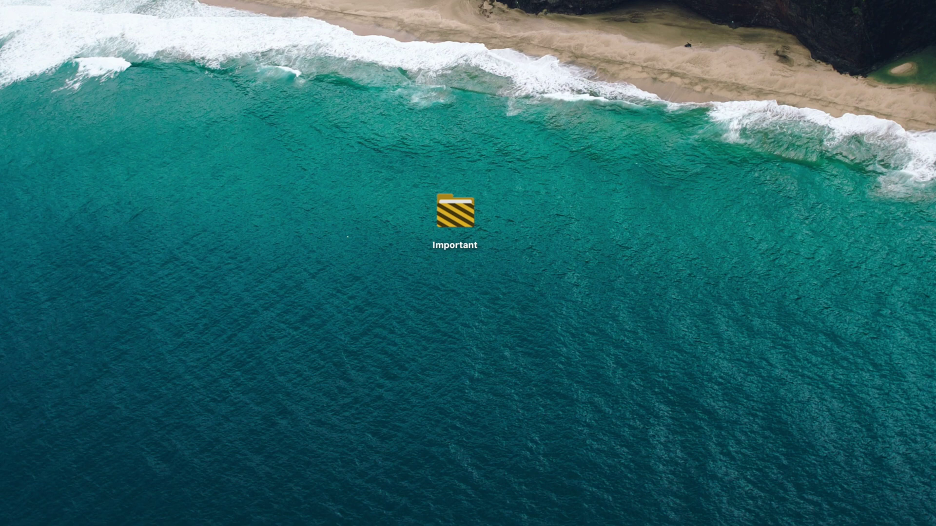
- Drag the red Apple Docs folder to sit directly beneath the striped Important folder
drag(493, 333, 461, 300)
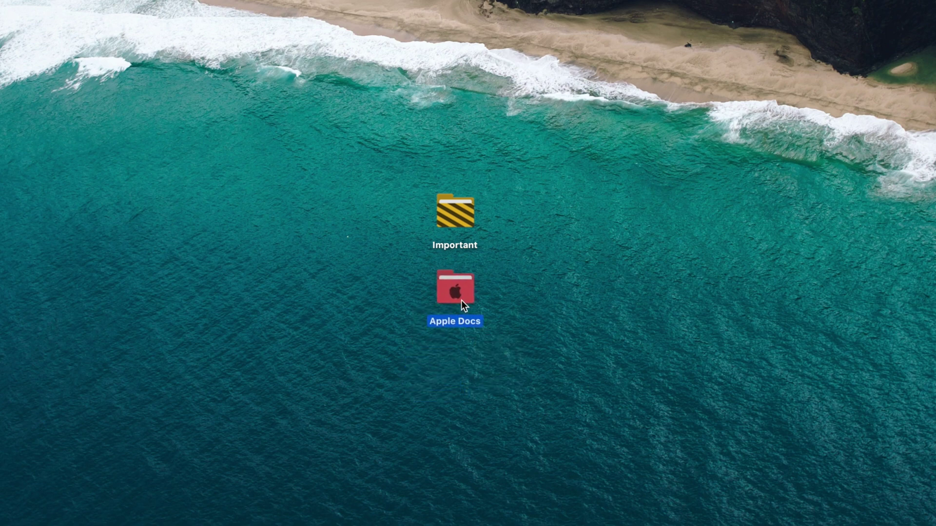
click(548, 292)
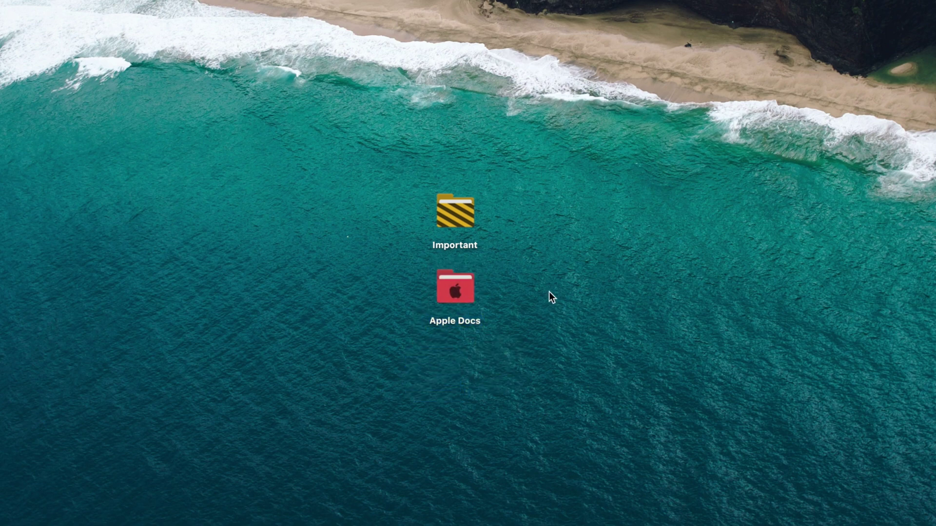